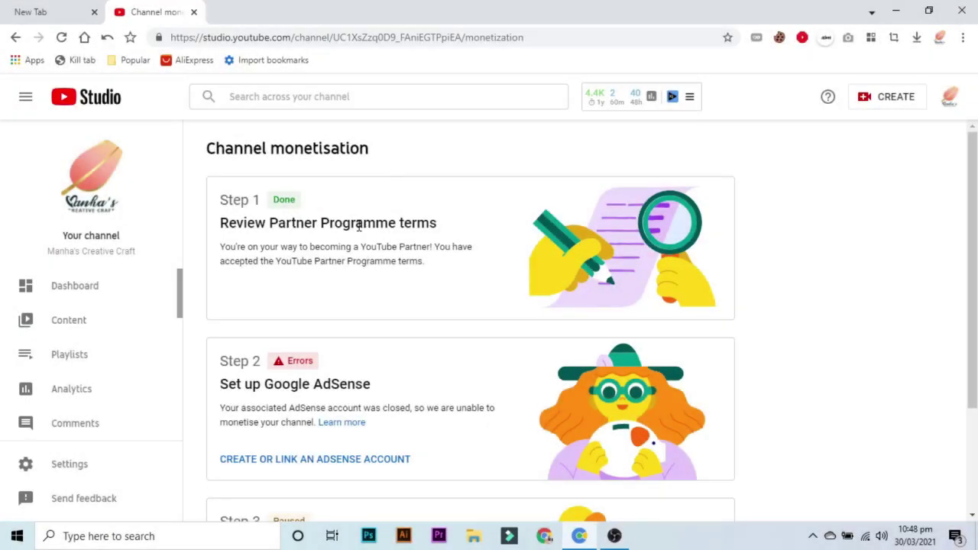
- Examine the three channel monetisation steps and open the option to create or link an AdSense account
scroll(358, 224, down, 2)
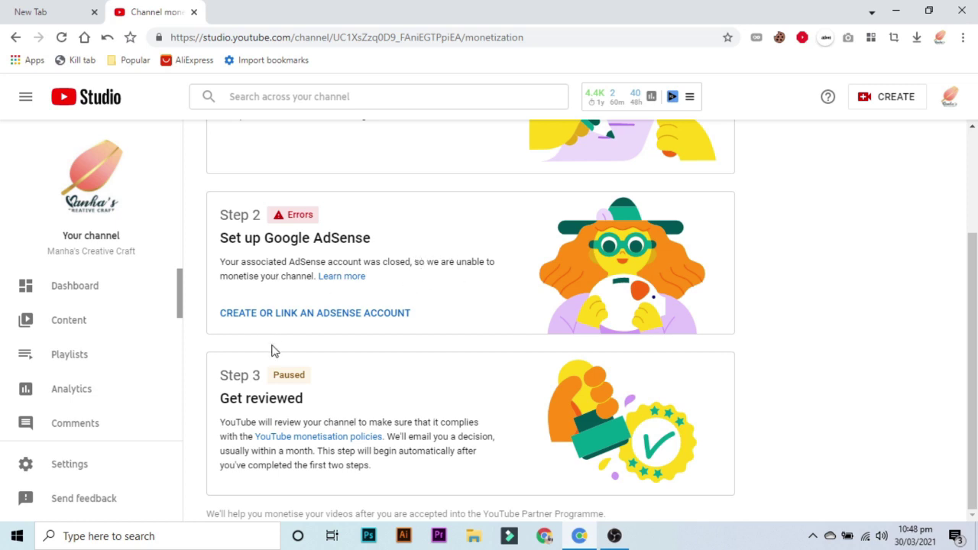
drag(273, 379, 327, 383)
click(328, 384)
scroll(260, 283, up, 1)
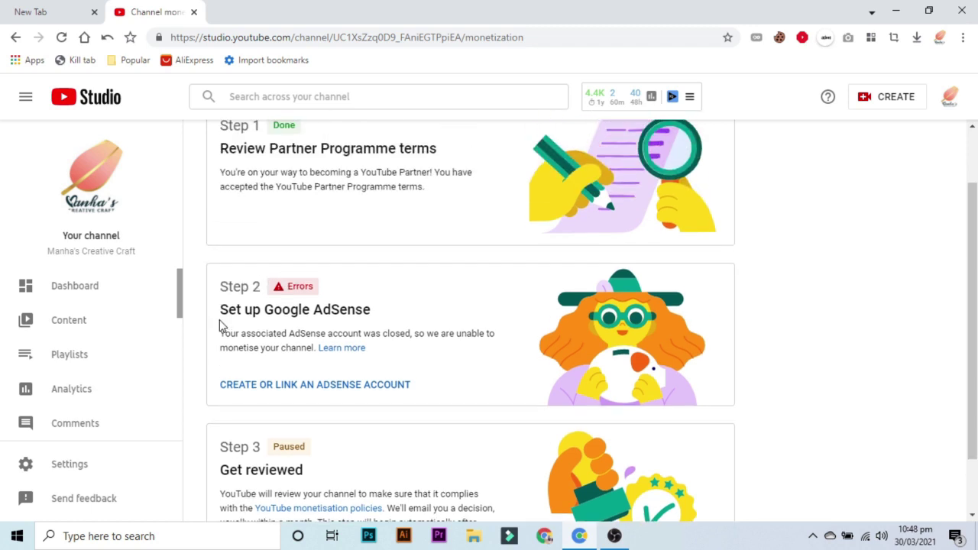
click(355, 385)
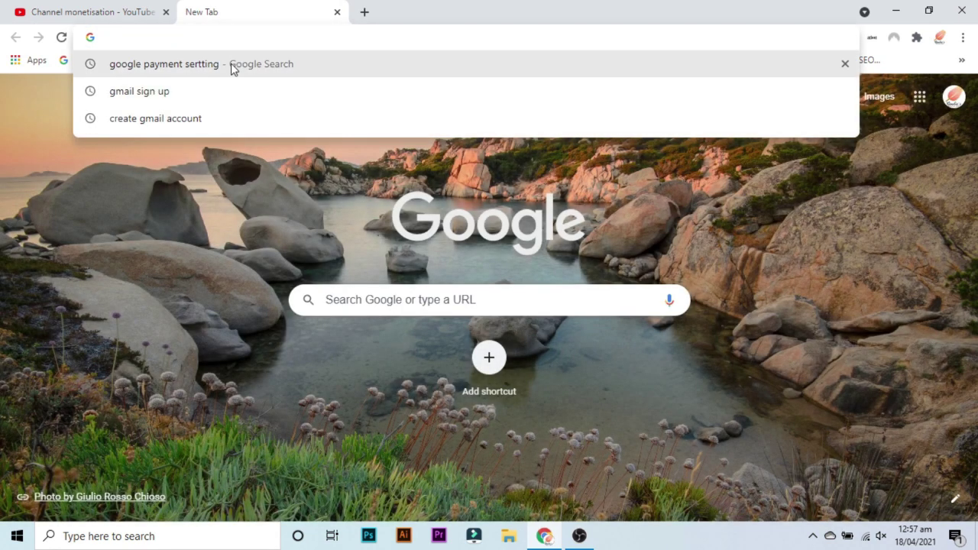
- Search Google for "google payment sertting" and open the Google Payments site from the results
click(231, 64)
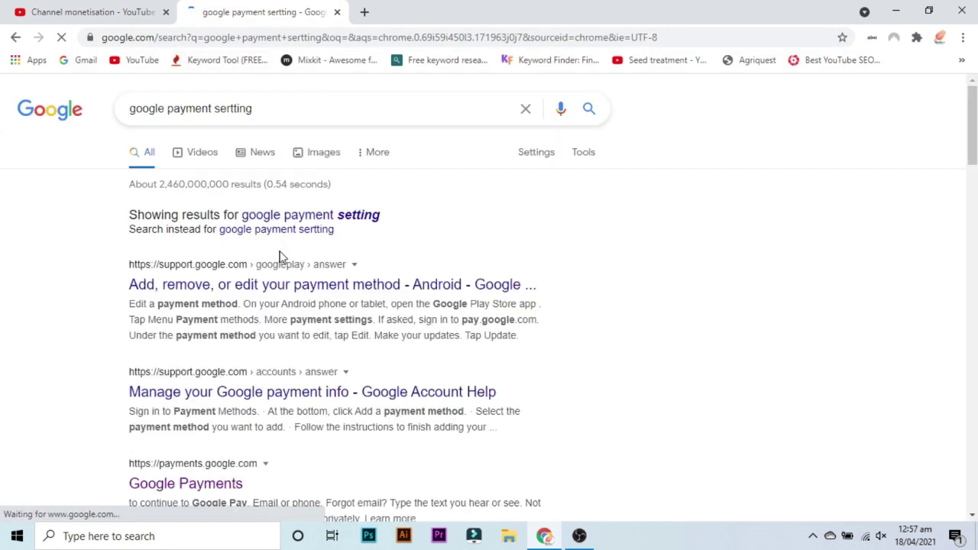
click(240, 483)
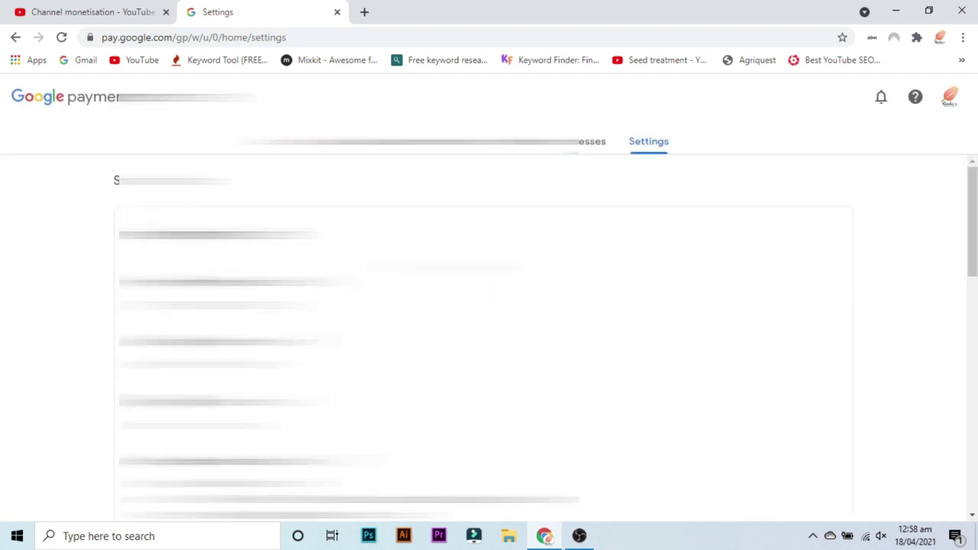
- Start closing the payments profile from the Google payments centre settings and verify the identity with the account password
scroll(438, 262, down, 10)
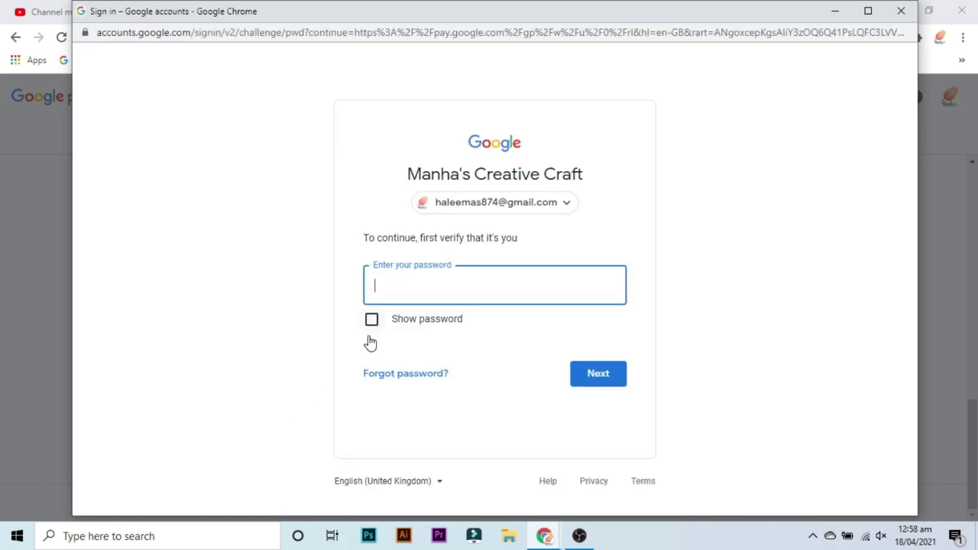
text(••••••••••••••)
click(588, 374)
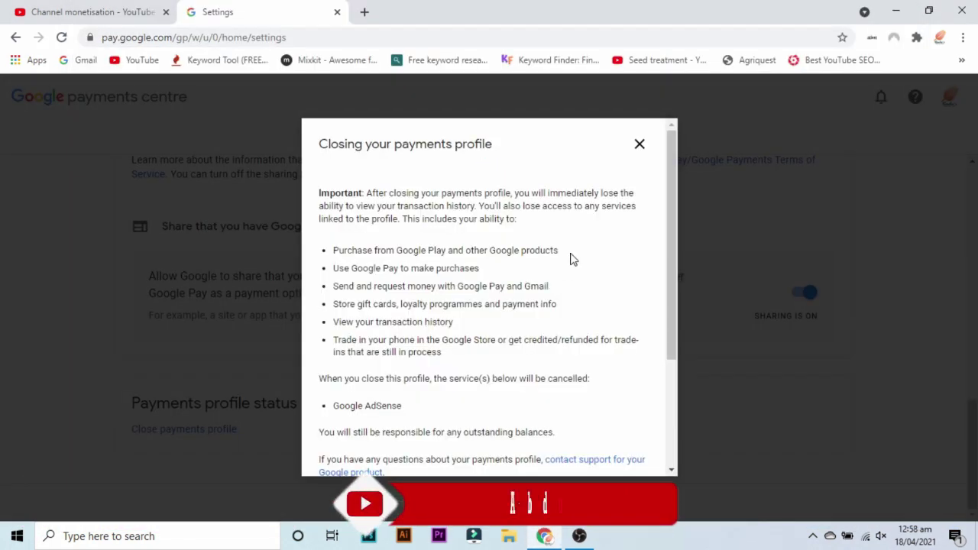
- Choose Other as the reason for closing the payments profile
scroll(560, 259, down, 3)
click(527, 389)
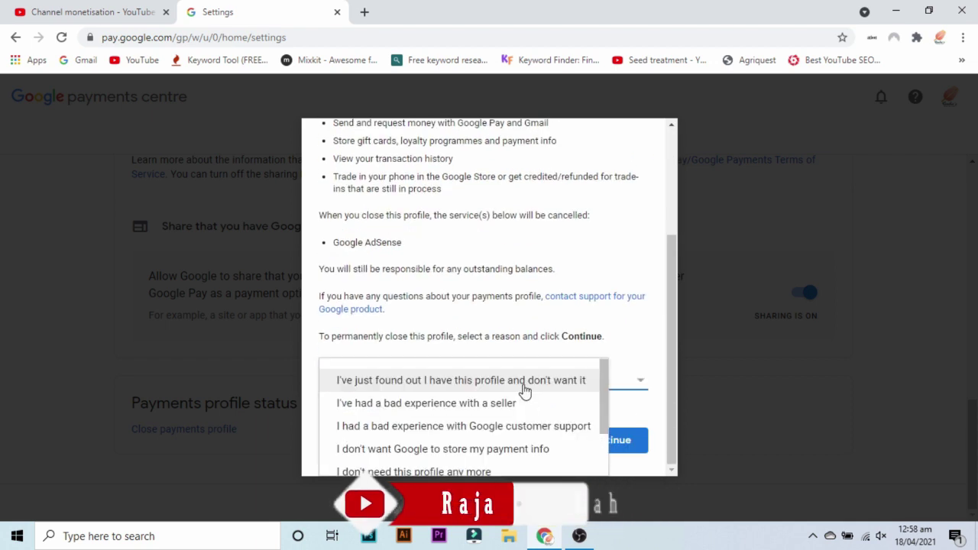
scroll(534, 428, down, 1)
click(491, 451)
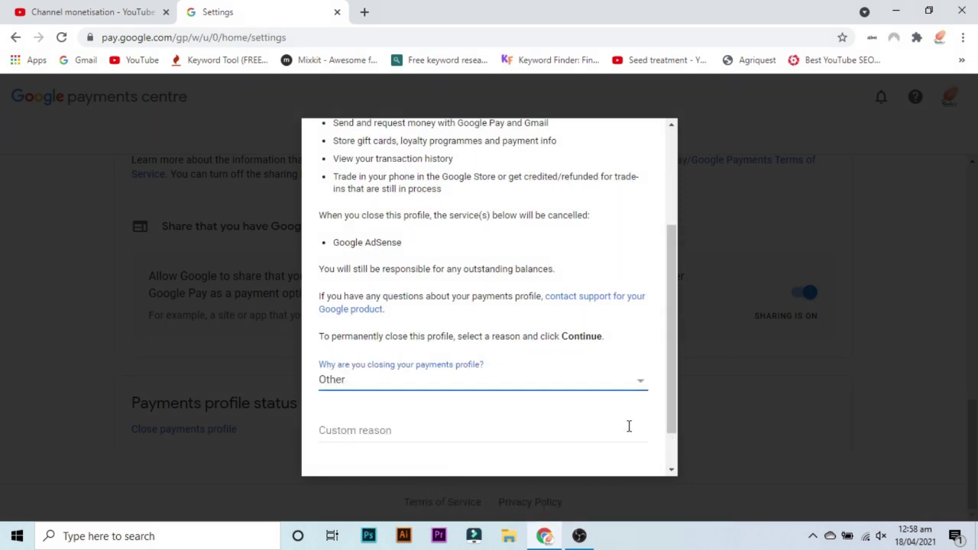
scroll(628, 425, down, 1)
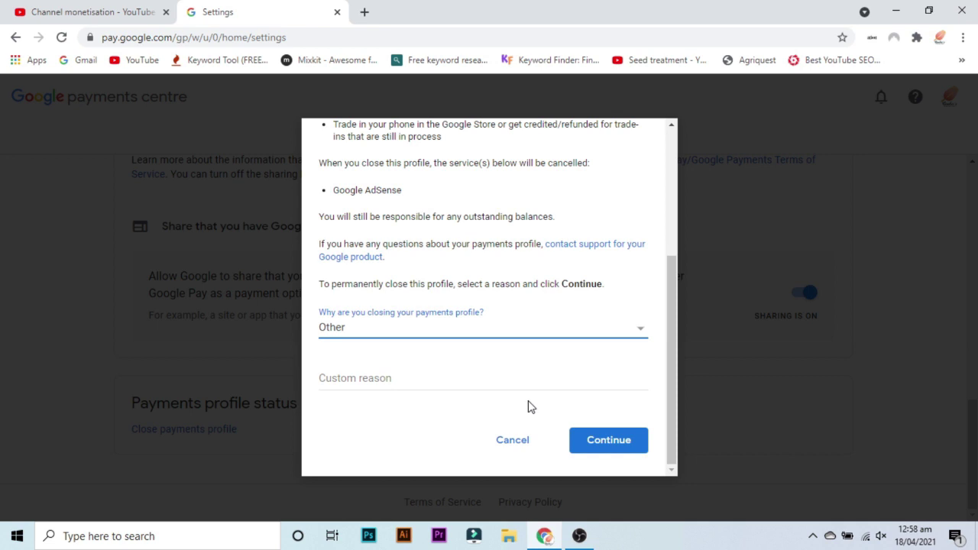
- Enter "Adsense was not approving" as the custom reason and continue through closing the payments profile
click(594, 439)
text(Adsense was no)
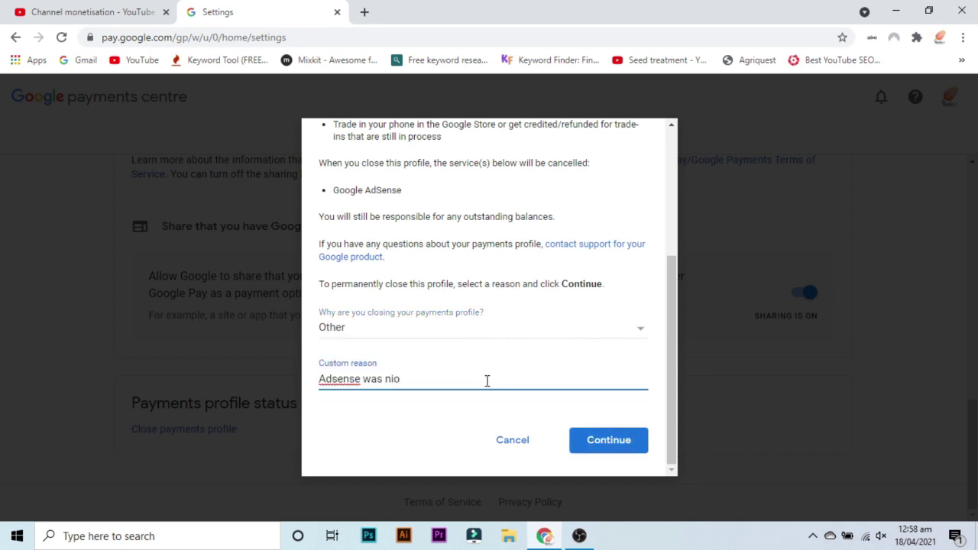
text(t approving)
click(587, 435)
click(584, 352)
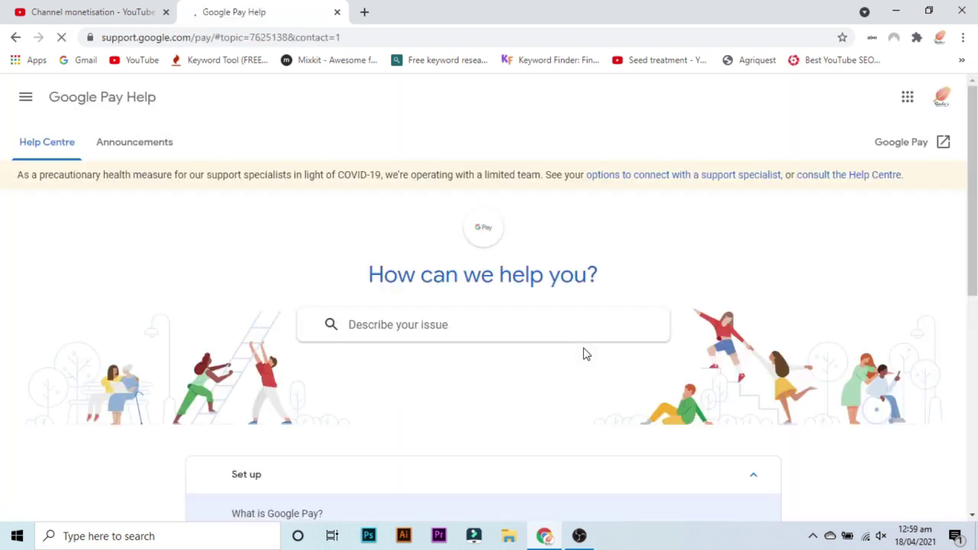
- Return to the channel monetisation page and check the status of the AdSense sign-up and Get reviewed steps
click(92, 11)
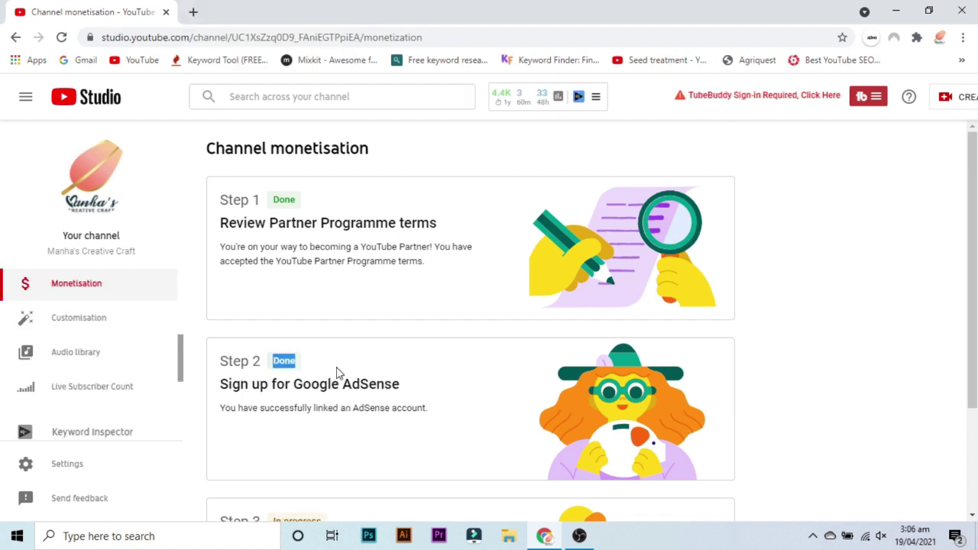
scroll(334, 371, down, 2)
drag(247, 263, 418, 261)
click(418, 261)
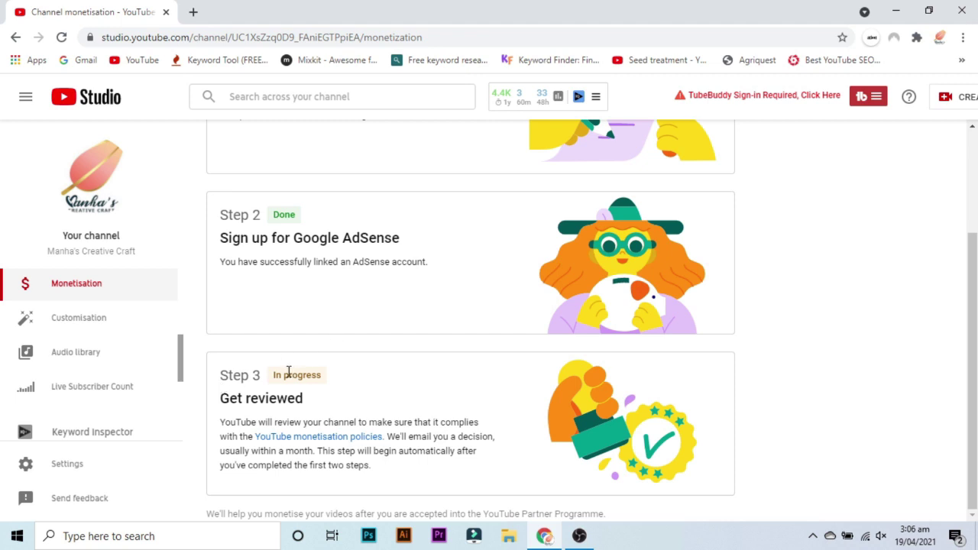
drag(273, 374, 330, 379)
click(341, 402)
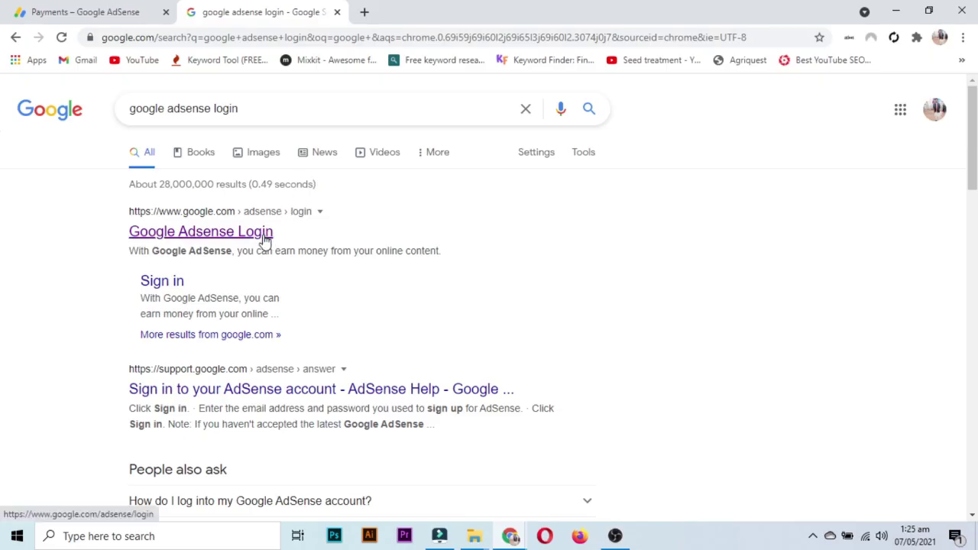
- Open the Google AdSense account from the search results and go to its payments settings
click(264, 238)
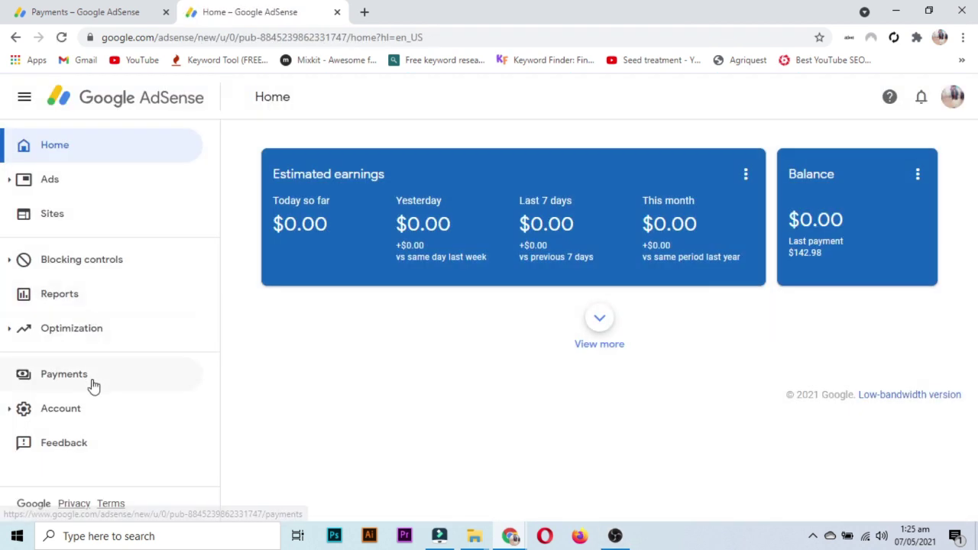
click(121, 381)
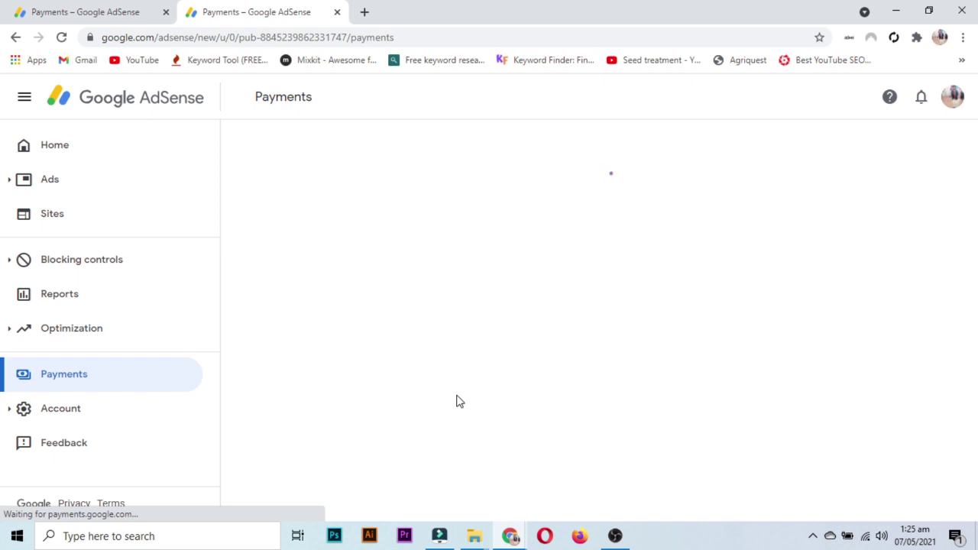
scroll(458, 401, down, 3)
click(515, 442)
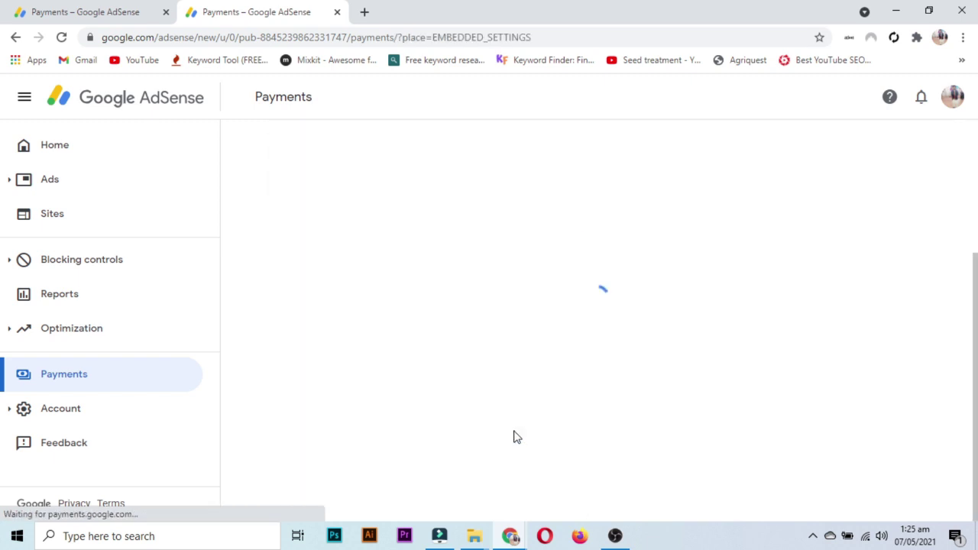
- Open the name and address of the AdSense payments profile for editing
scroll(305, 375, down, 3)
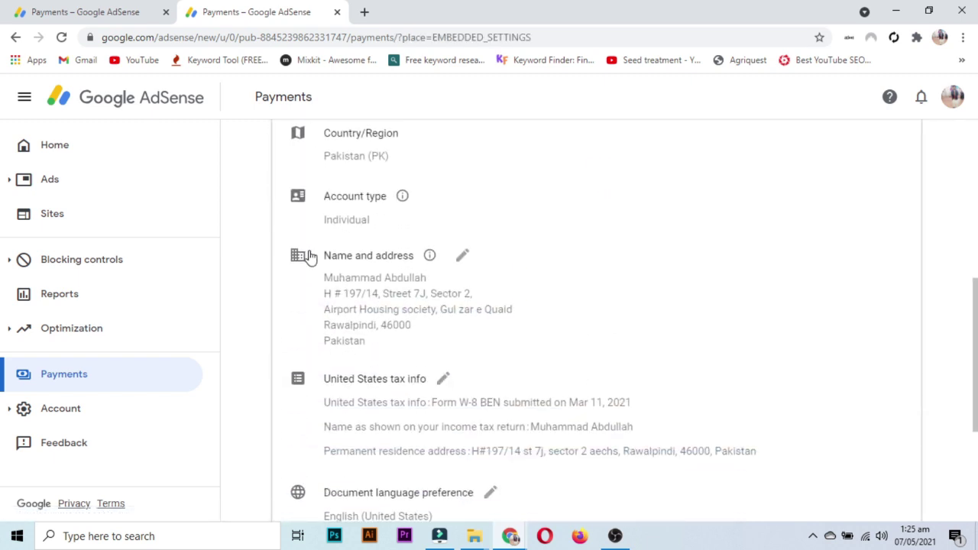
click(465, 257)
scroll(391, 269, down, 4)
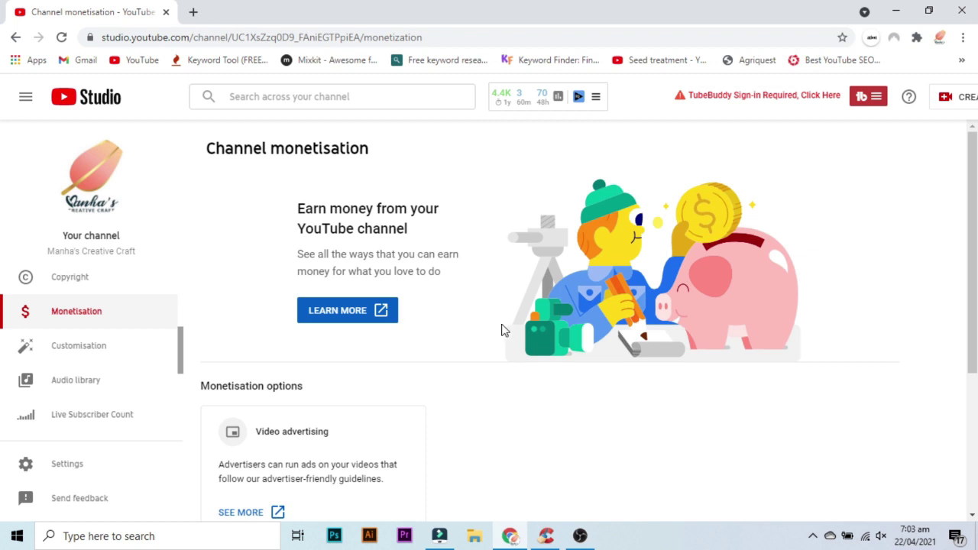
- Examine the AdSense account status and association details under YouTube Partner Programme Options
scroll(513, 328, down, 3)
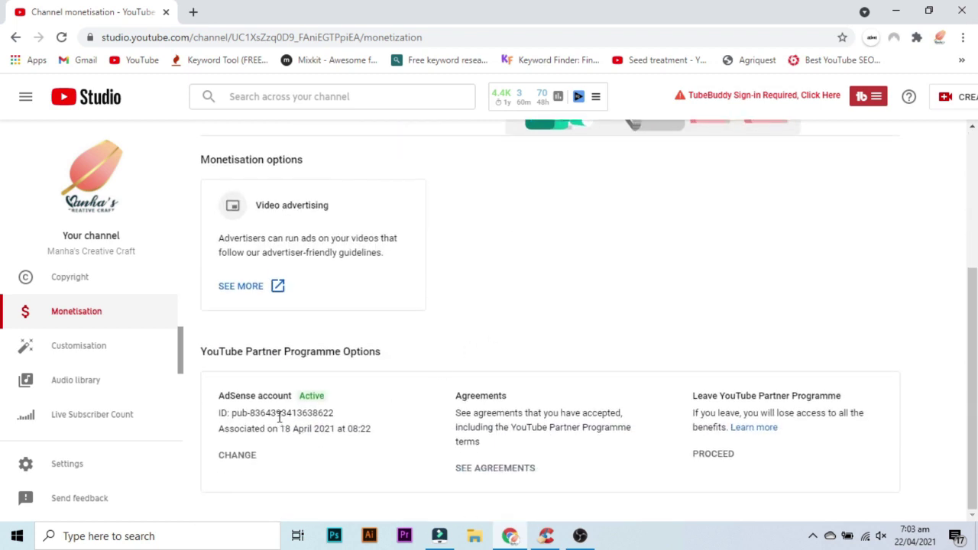
drag(291, 399, 425, 418)
click(326, 414)
drag(310, 420, 367, 382)
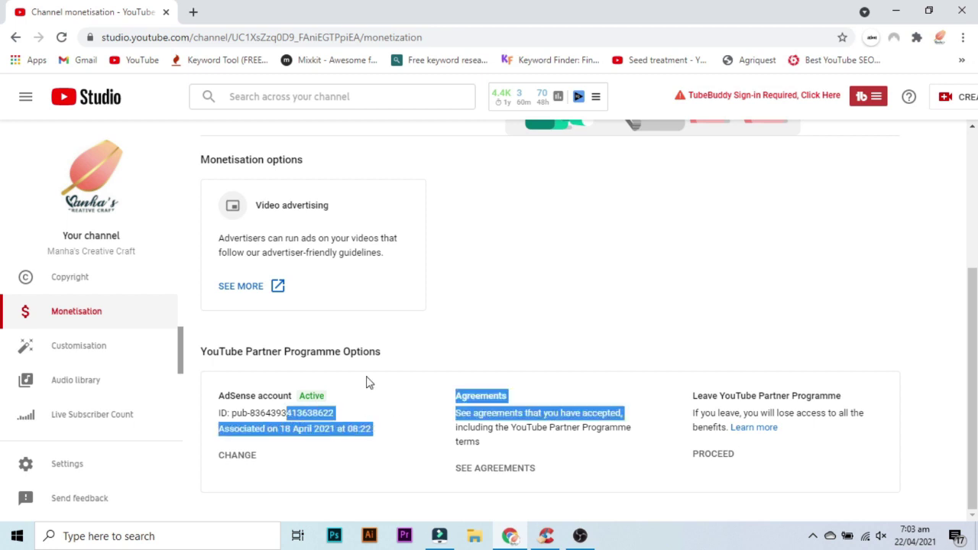
scroll(109, 311, up, 3)
scroll(120, 334, down, 5)
scroll(123, 337, up, 3)
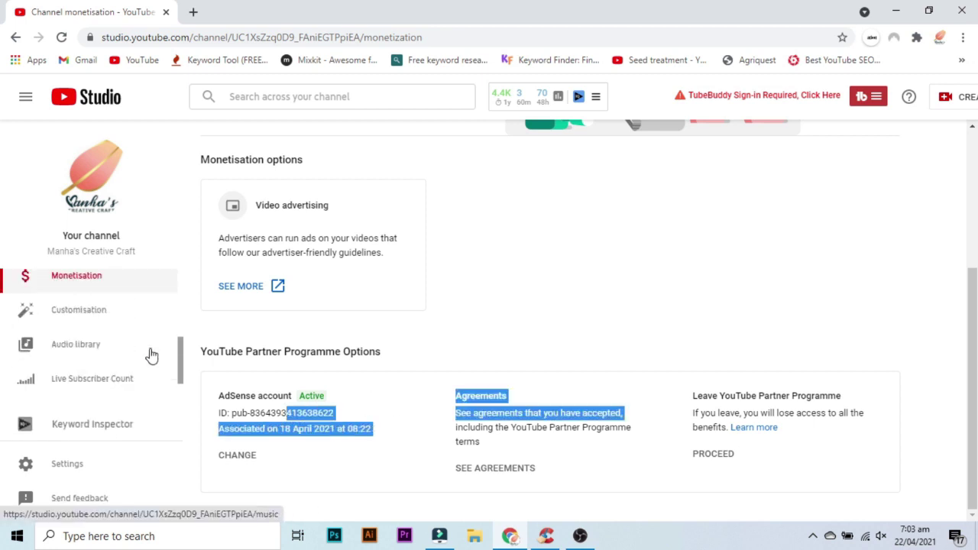
click(494, 338)
- Open the channel dashboard and read the YouTube Partner Program message under Important notifications
scroll(493, 339, up, 3)
scroll(114, 347, up, 3)
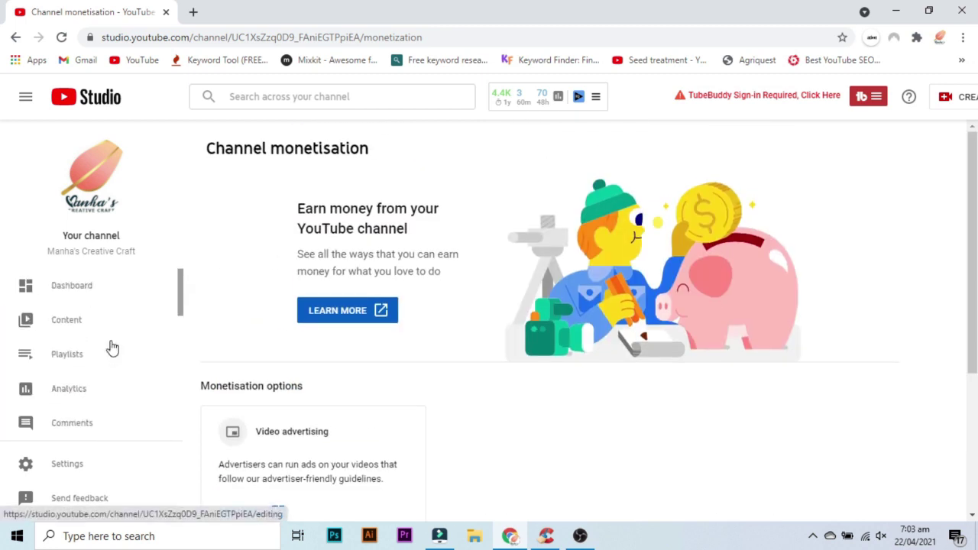
click(115, 295)
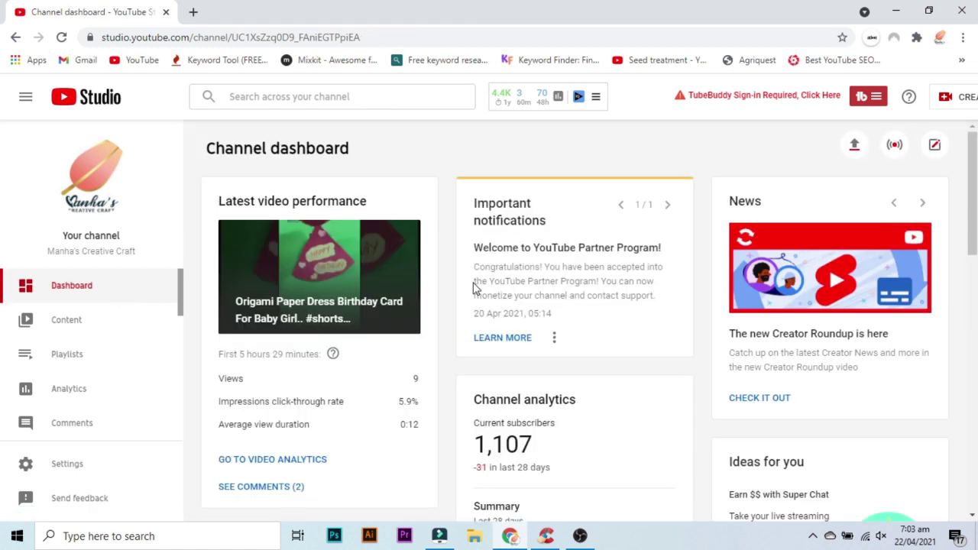
drag(470, 248, 574, 317)
click(534, 319)
drag(44, 252, 157, 255)
drag(472, 246, 582, 326)
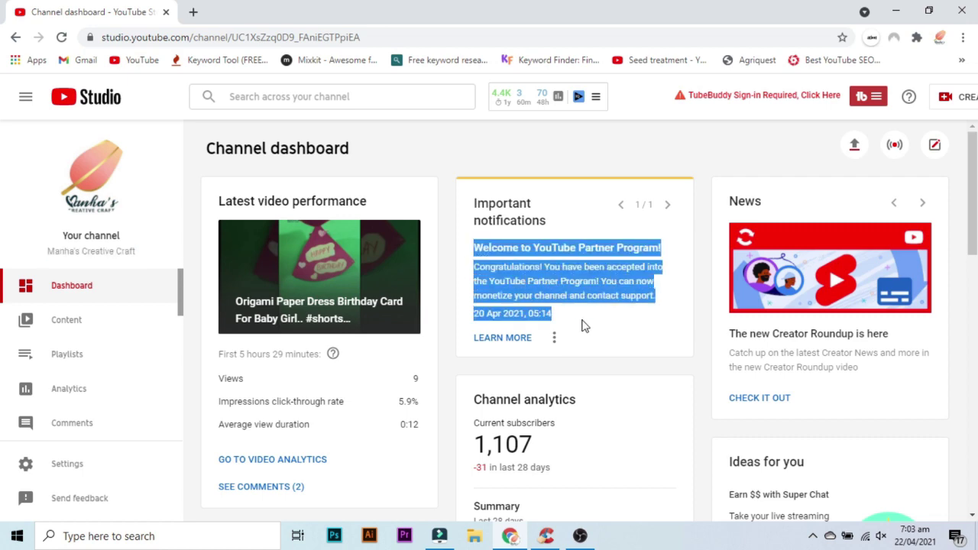